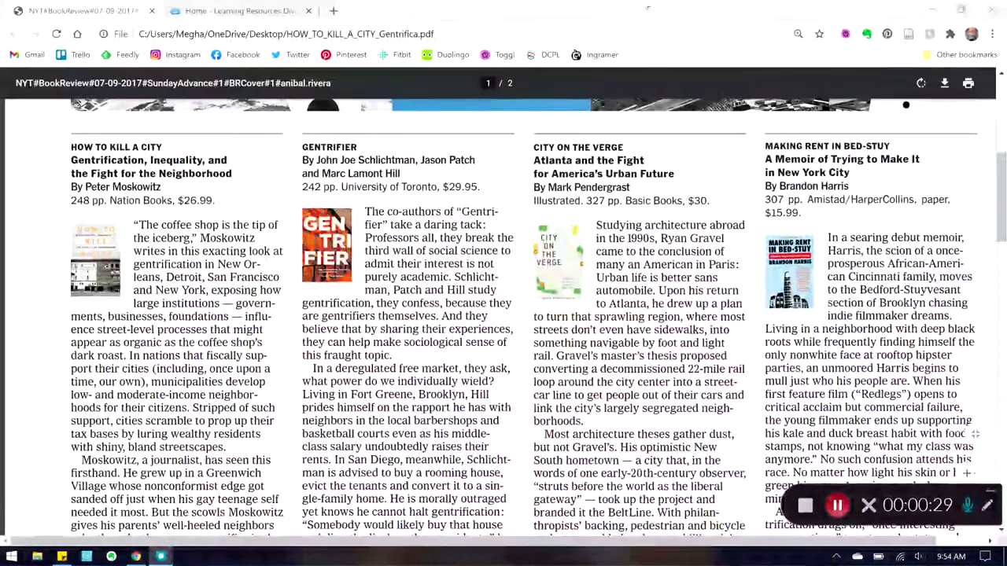
Switch to the 'Home - Learning Resources Division' tab showing the library home page
left_click(231, 14)
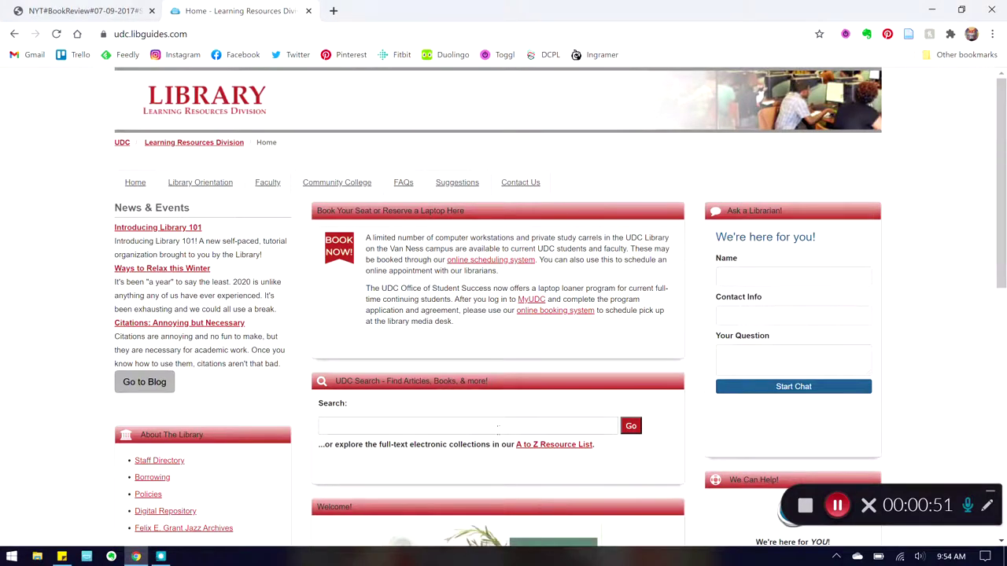
Search the UDC catalog for 'gentrification' and scroll through the results
left_click(497, 426)
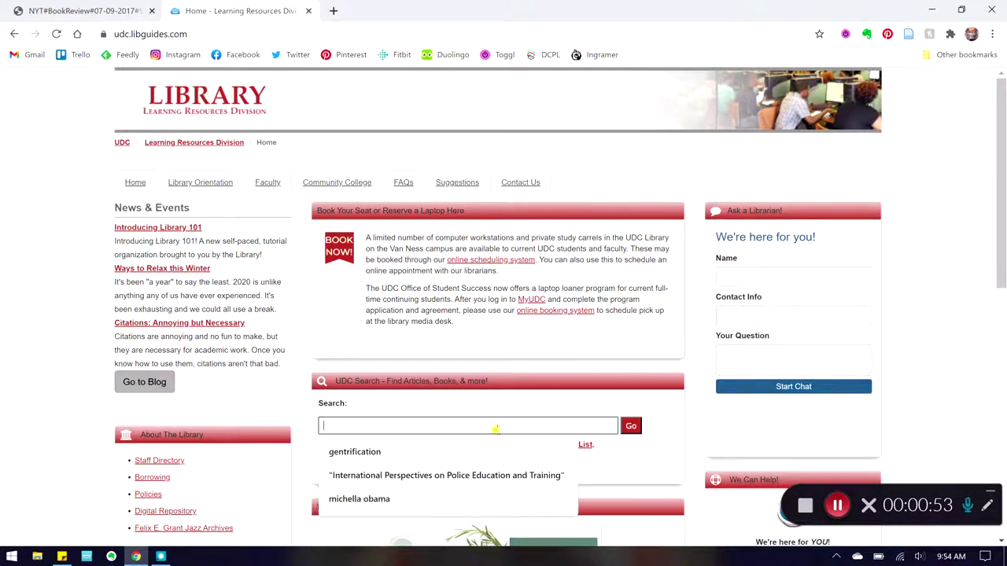
left_click(497, 452)
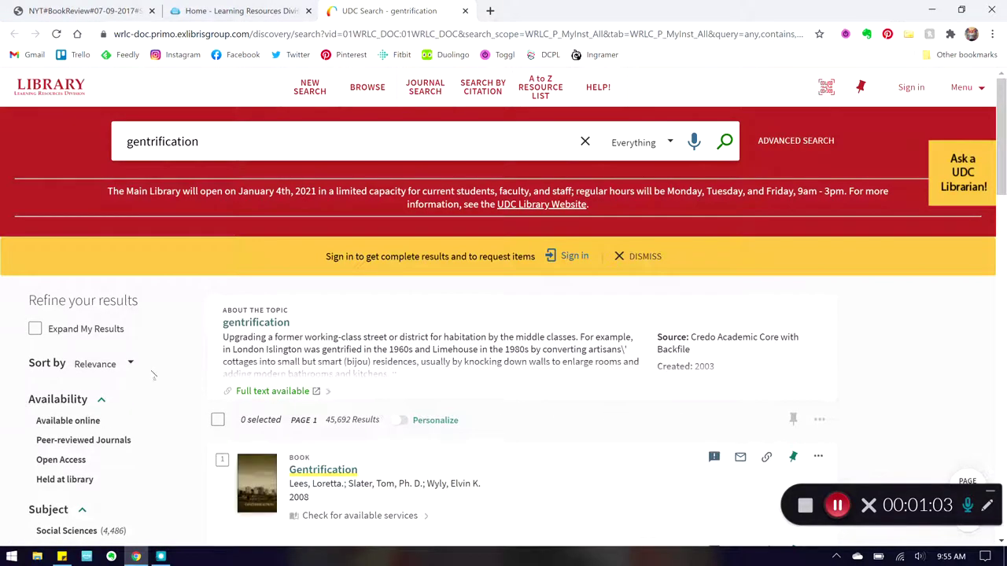
scroll(137, 378, "down", 3)
scroll(137, 377, "down", 1)
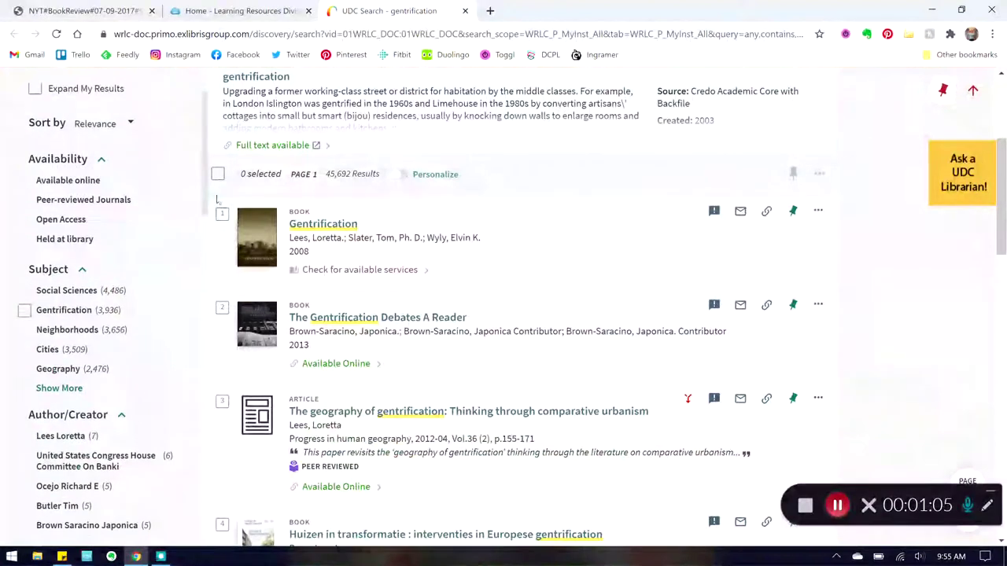
scroll(158, 338, "down", 1)
scroll(191, 276, "down", 2)
scroll(191, 276, "down", 2)
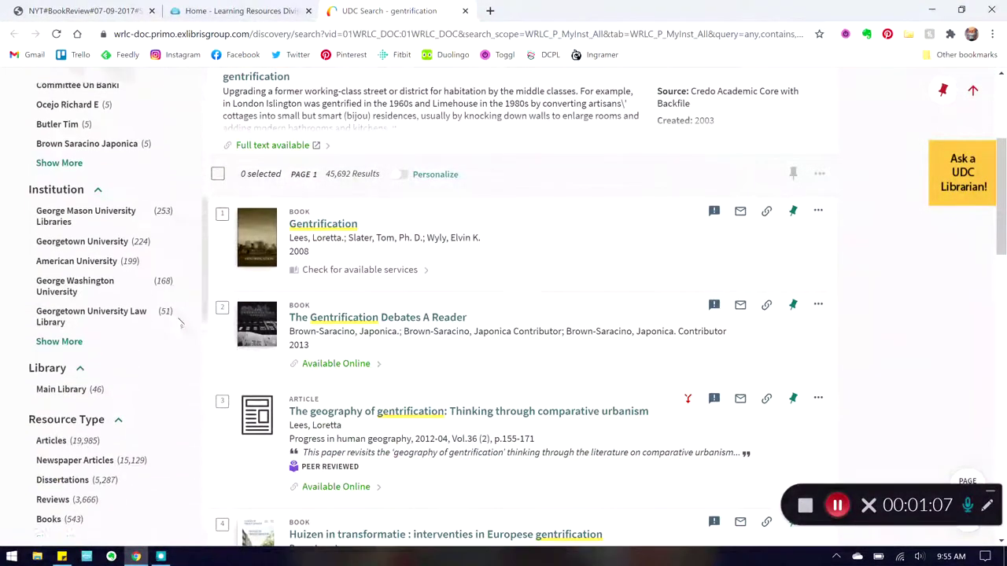
scroll(181, 330, "down", 2)
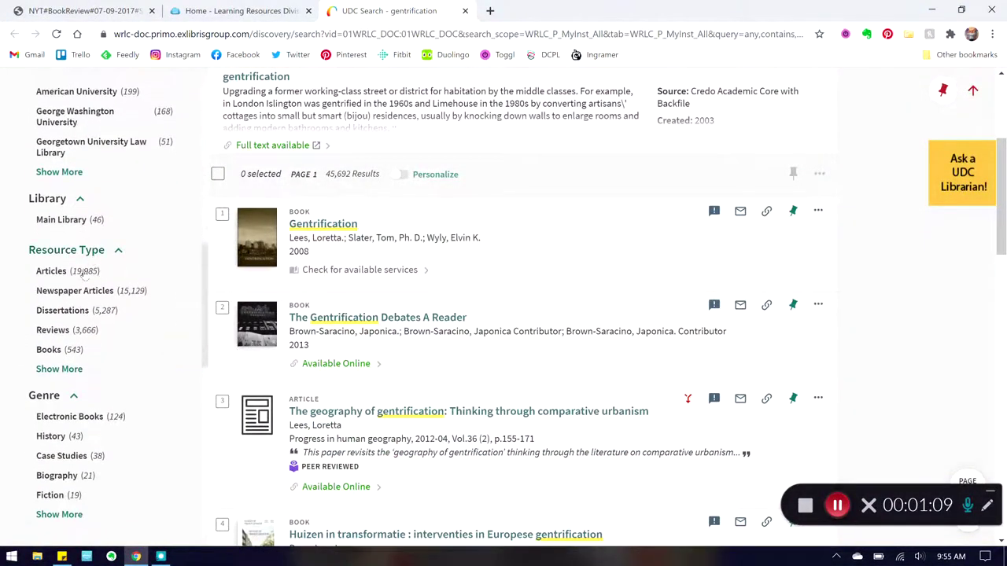
Limit the results to Reviews and open the New York Times Book Review result
left_click(67, 331)
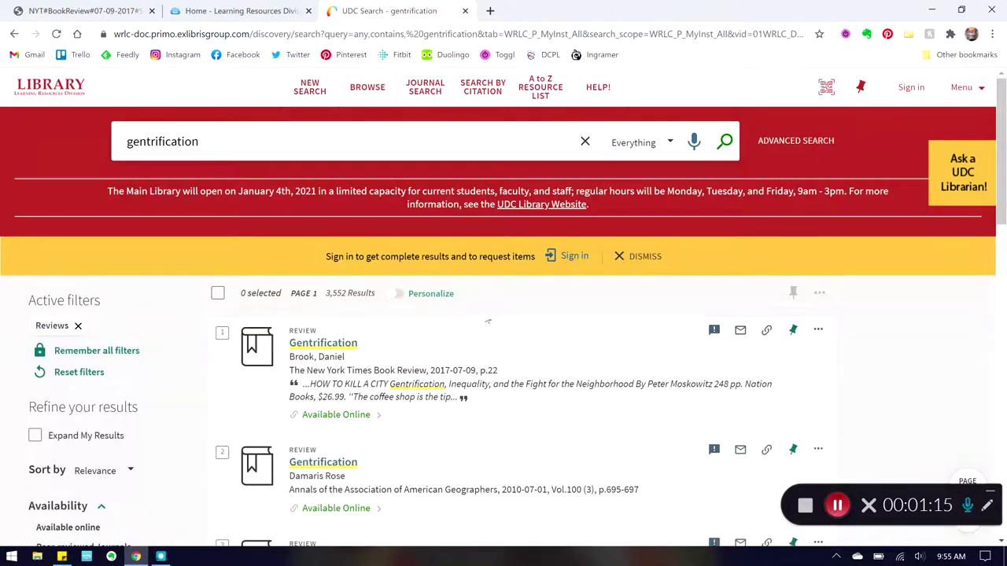
scroll(153, 363, "down", 1)
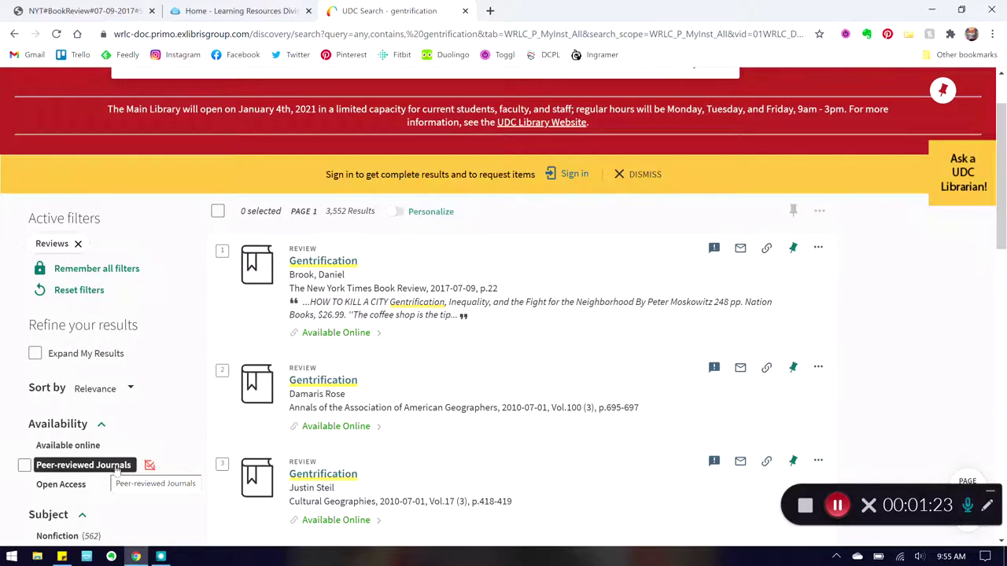
left_click(322, 264)
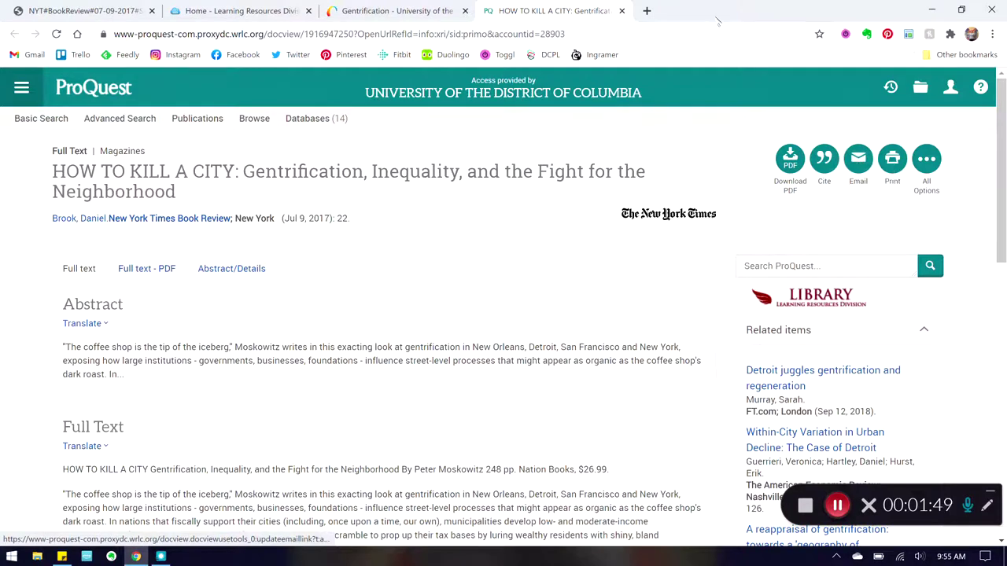
Close the ProQuest full-text review and the Primo results tabs
left_click(622, 11)
left_click(466, 11)
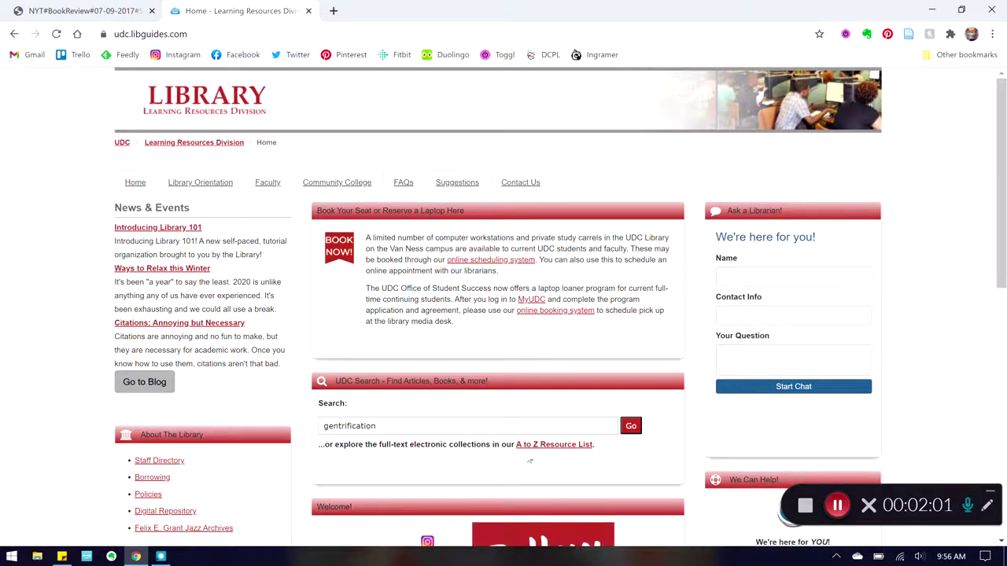
Open Academic Search Premier from the A to Z database list, leaving the subject filter unchanged
left_click(531, 446)
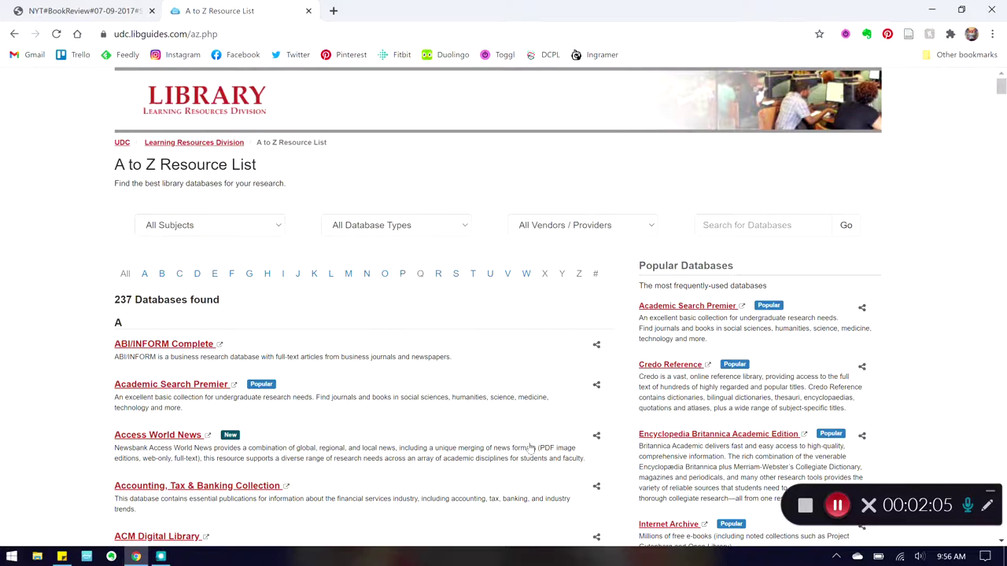
left_click(249, 230)
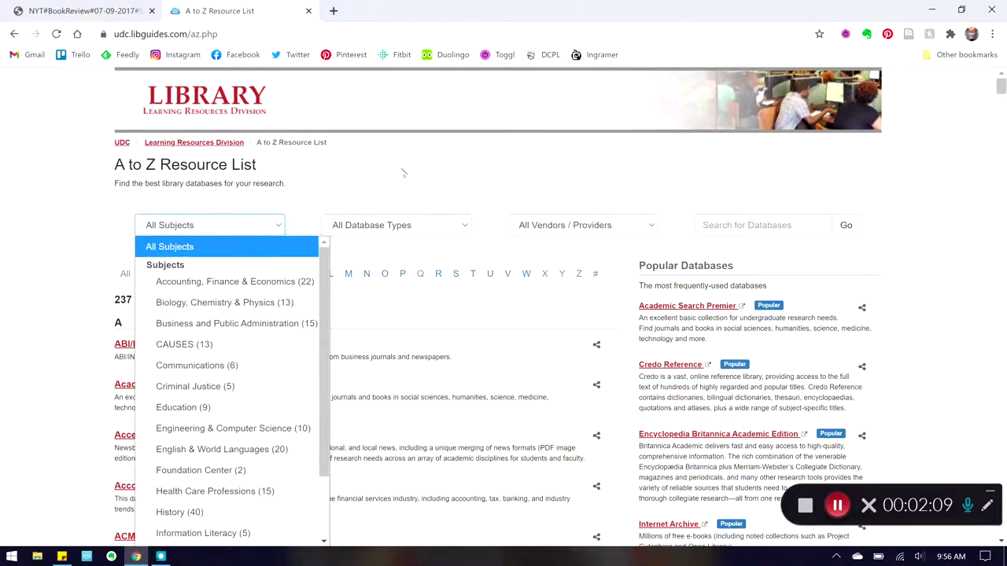
left_click(205, 246)
scroll(984, 217, "down", 2)
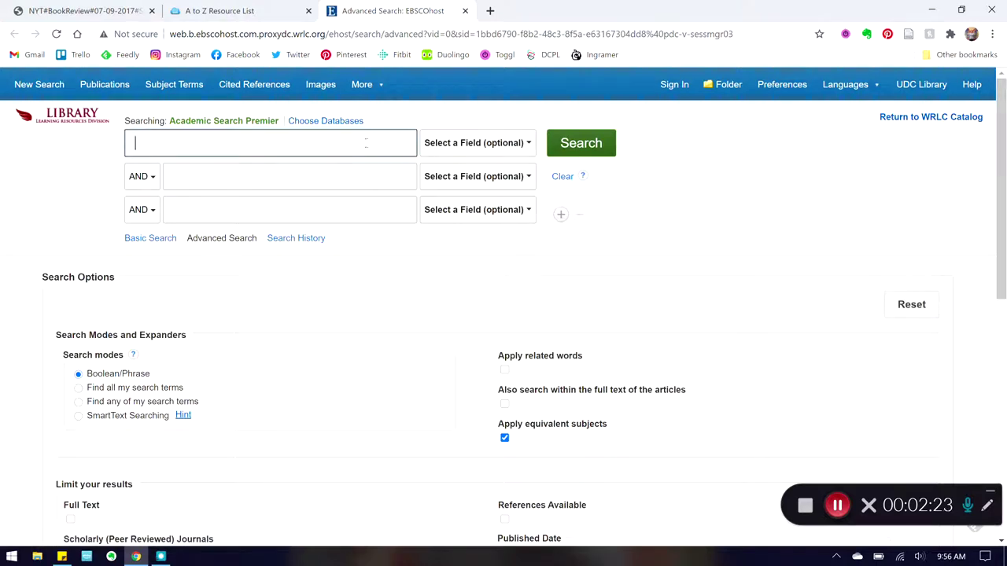
Enter 'gentrification' and limit Document Type to Book Review
type("gentrification")
left_click(729, 187)
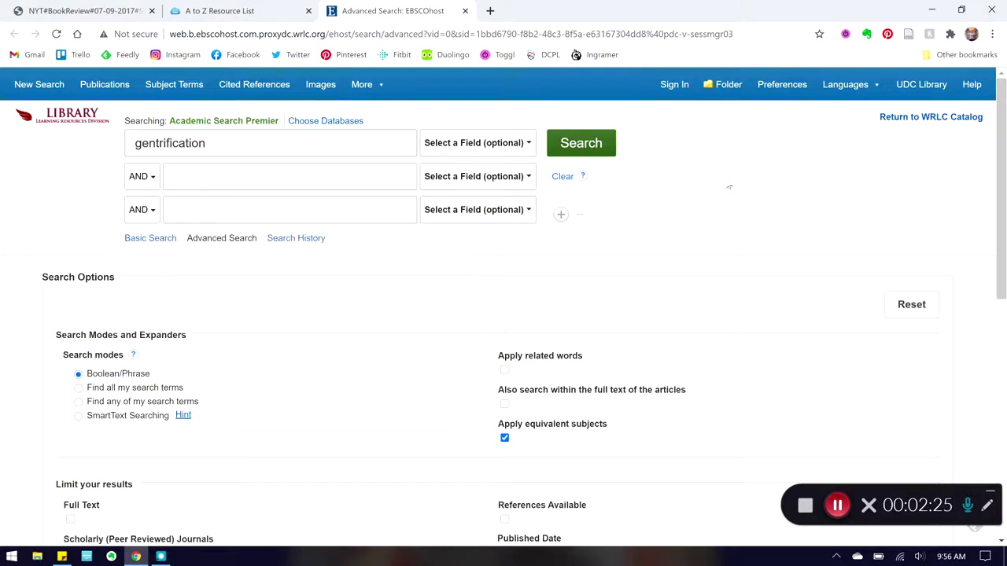
scroll(982, 287, "down", 4)
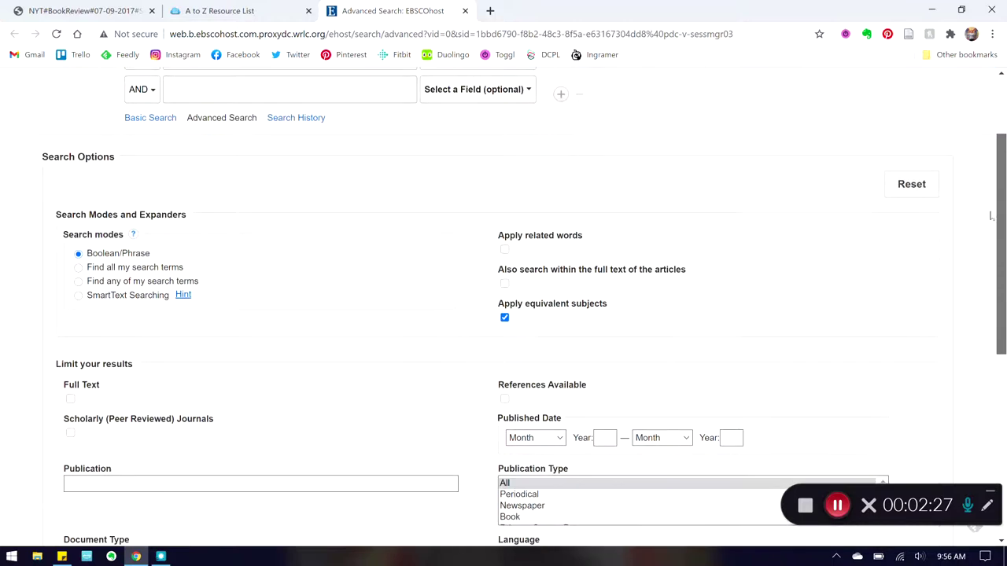
scroll(982, 287, "down", 1)
left_click(447, 335)
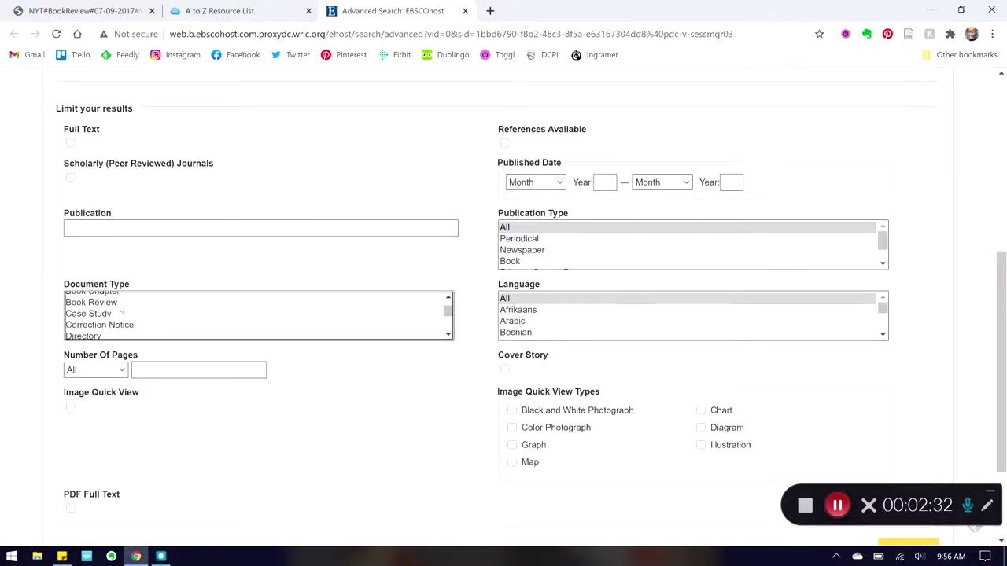
left_click(120, 306)
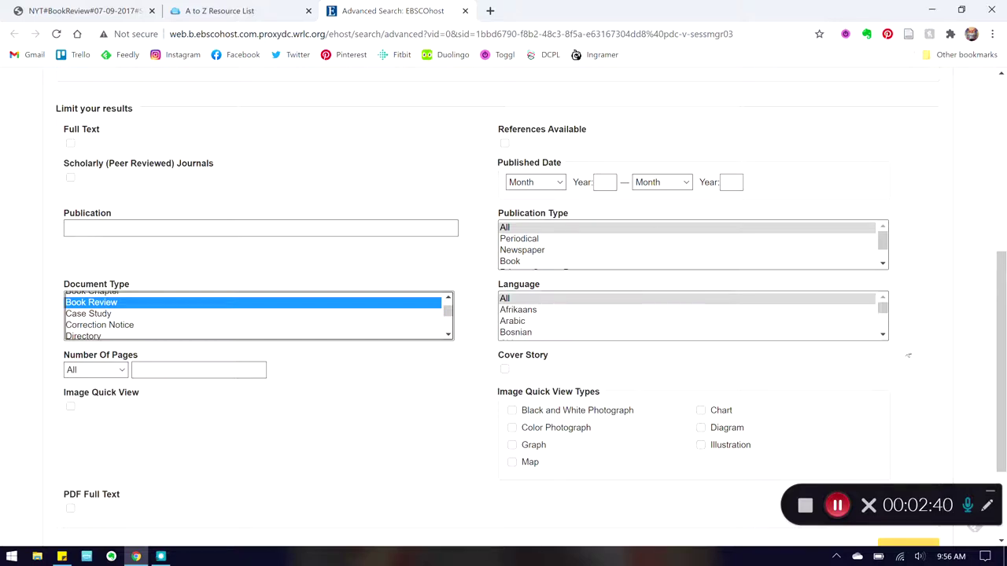
scroll(993, 301, "down", 2)
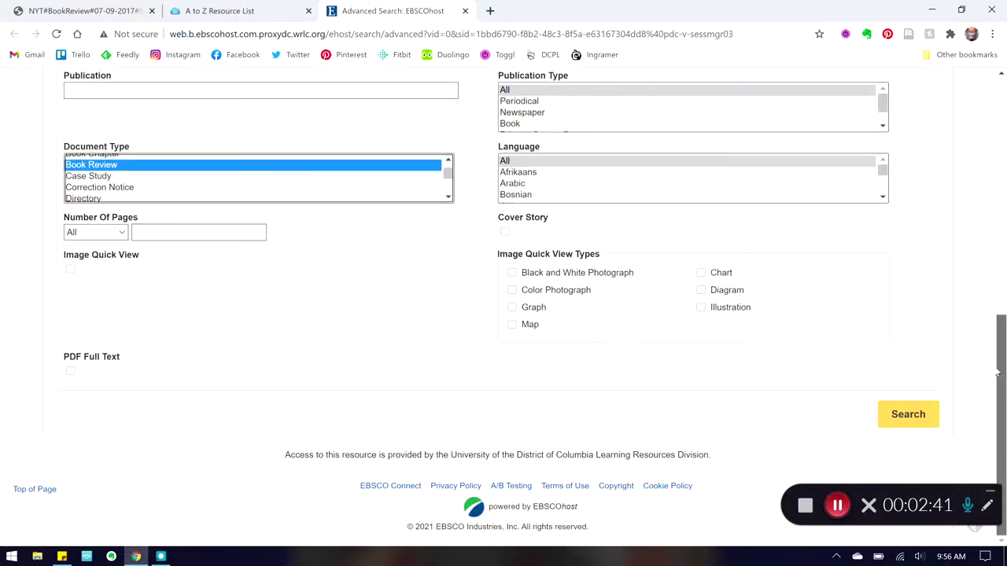
Run the search and open result 7, 'The Lofts of SoHo' review, from the 277 hits
left_click(920, 421)
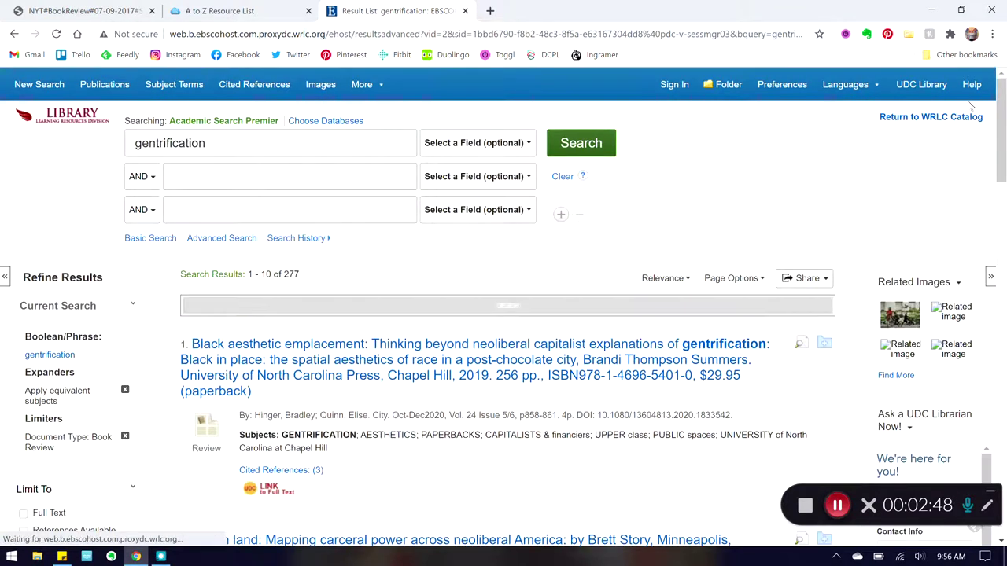
left_click_drag(1001, 115, 998, 162)
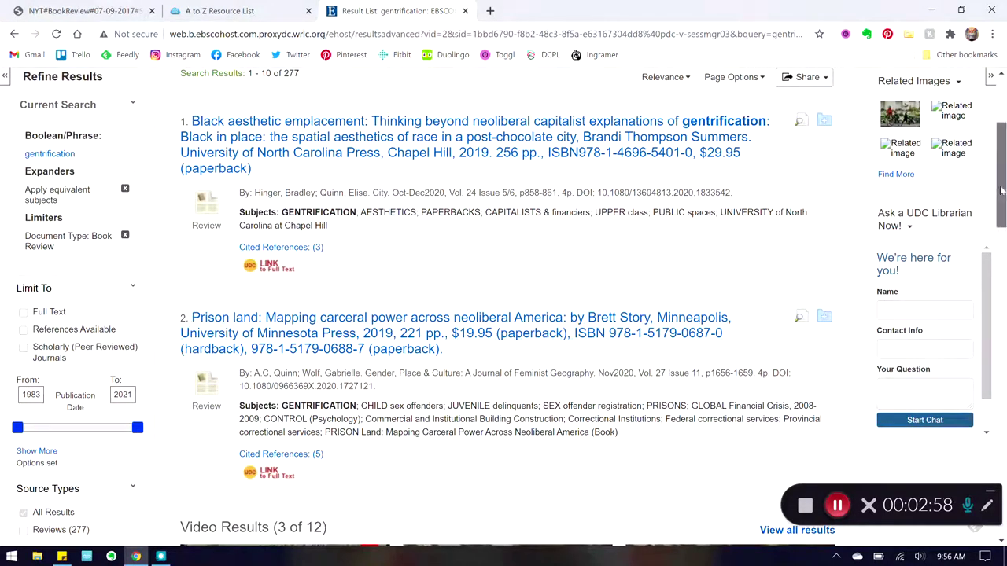
mouse_move(1000, 194)
left_mouse_down()
mouse_move(970, 360)
mouse_move(920, 420)
left_mouse_up()
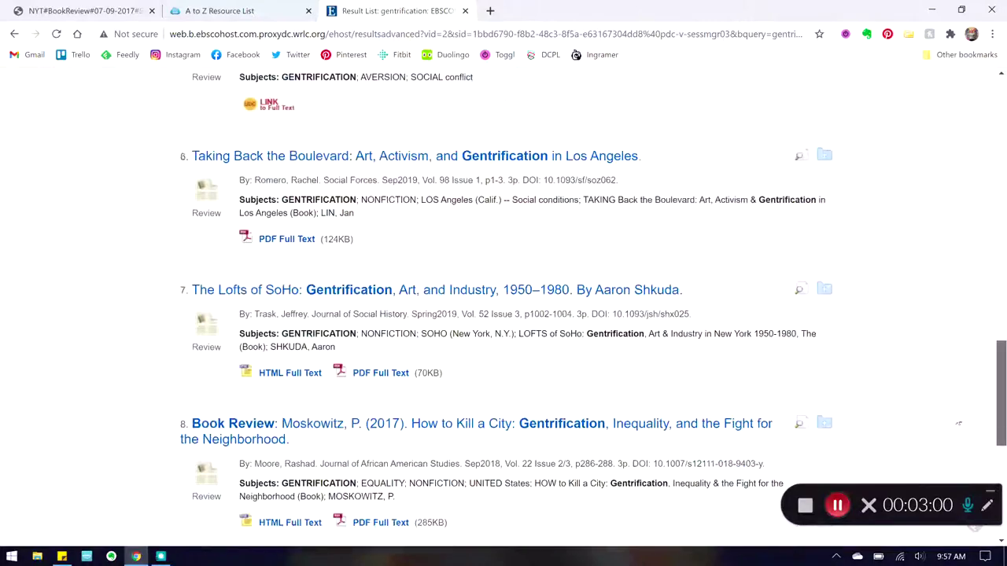
left_click(472, 162)
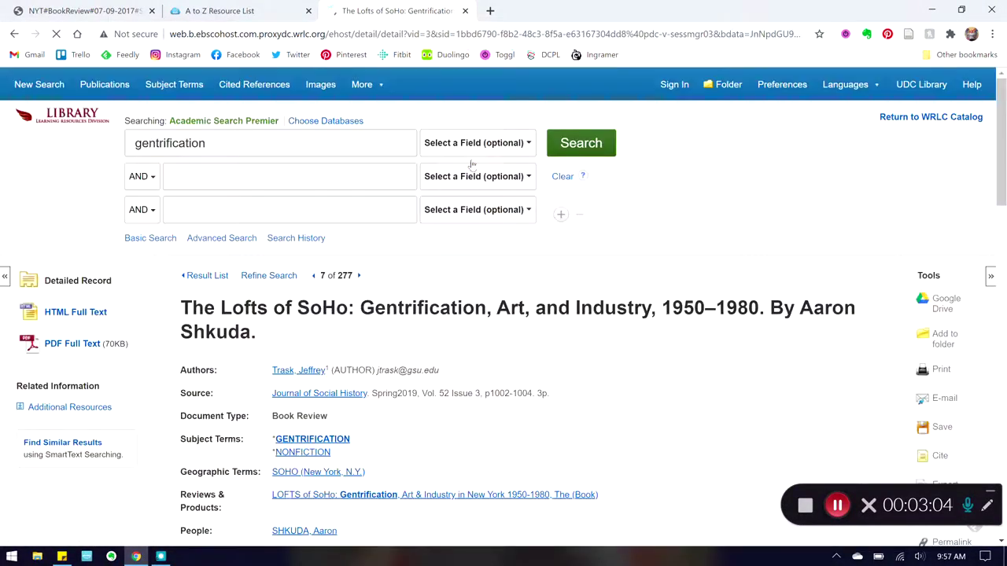
Scroll 'The Lofts of SoHo' record down to the start of its full text
scroll(787, 236, "down", 1)
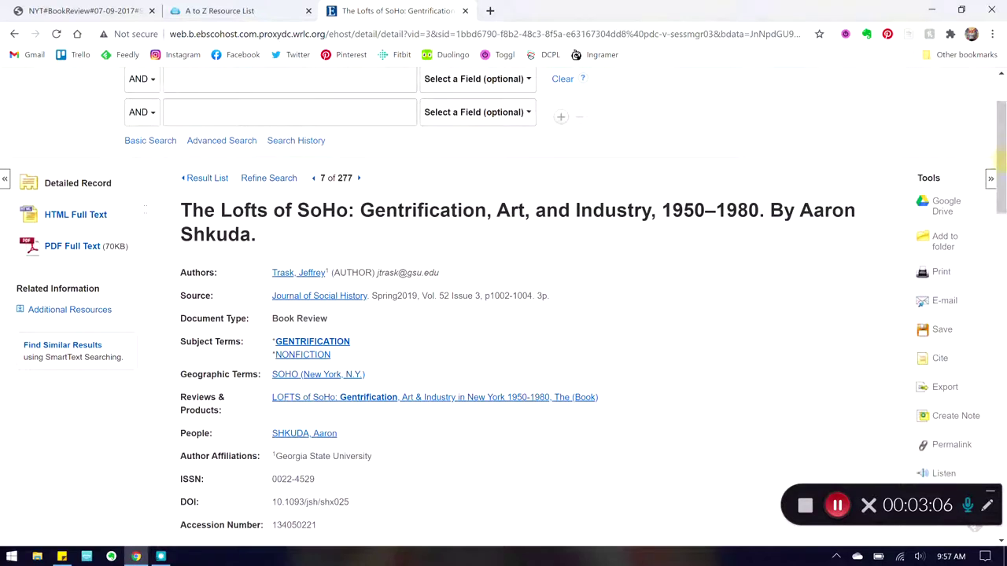
scroll(787, 251, "down", 1)
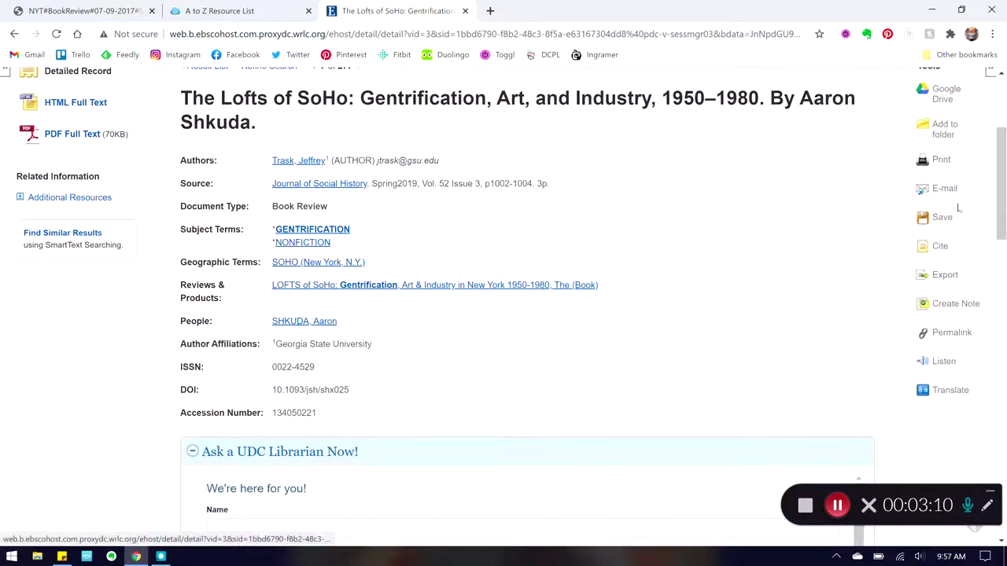
mouse_move(999, 212)
left_mouse_down()
mouse_move(1000, 229)
mouse_move(987, 164)
left_mouse_up()
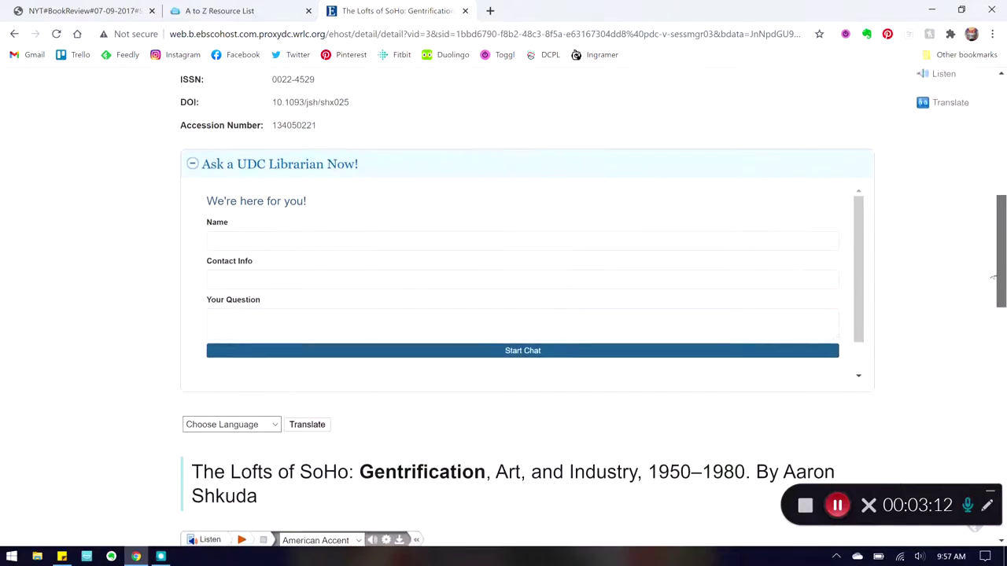